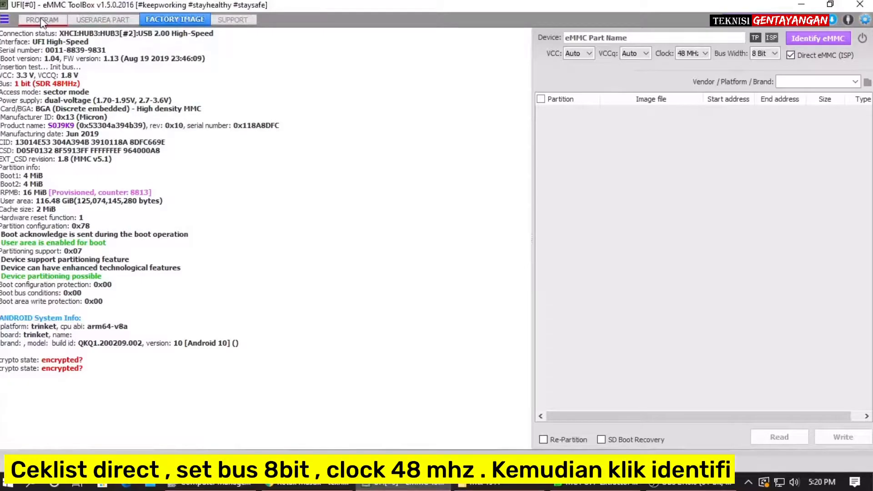
- Identify the connected eMMC through direct ISP at 48 MHz and 8 Bit, ignoring the unconnected data pins
click(830, 38)
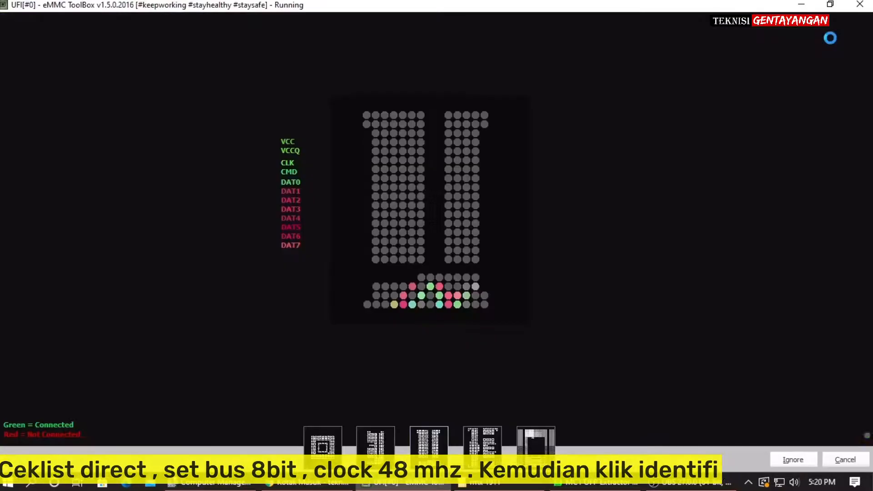
click(792, 459)
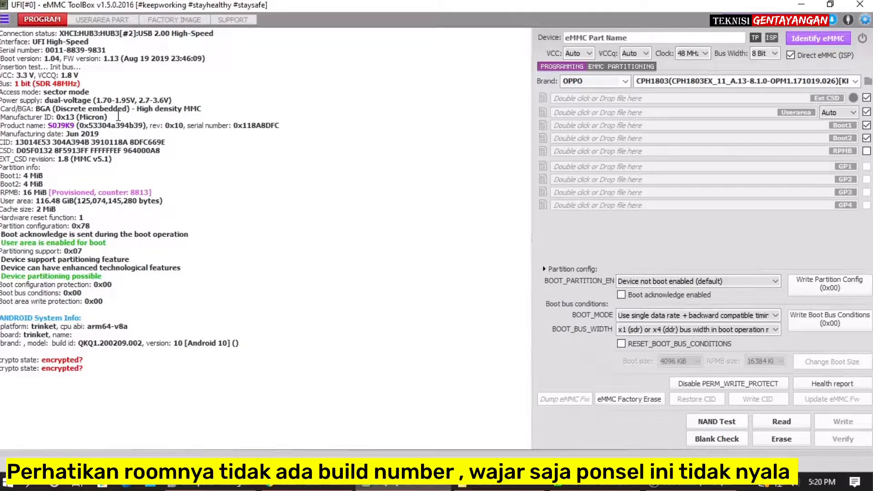
- Run the NAND test on the eMMC, accepting the data corruption warning, and review the boot1 and userarea verification log
click(720, 419)
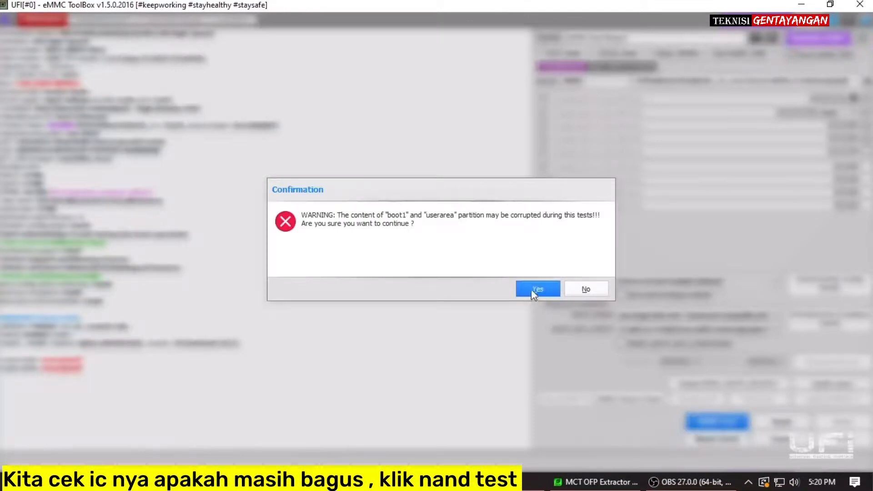
click(535, 291)
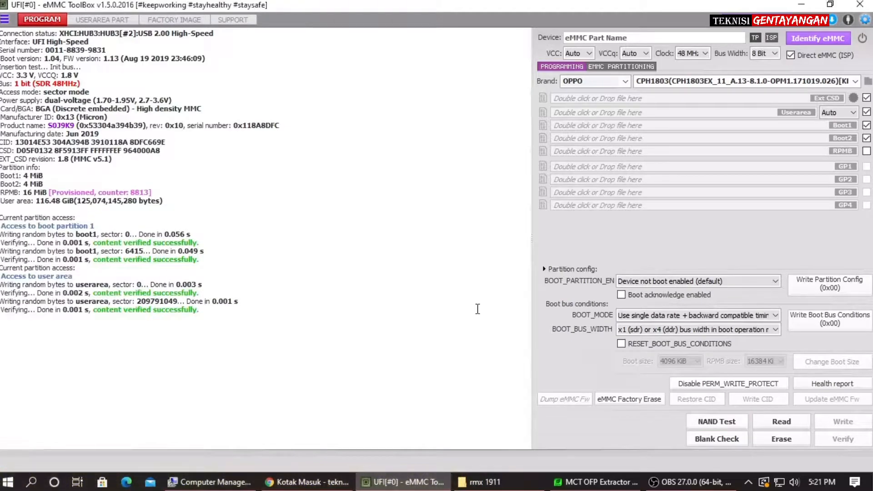
drag(204, 311, 3, 232)
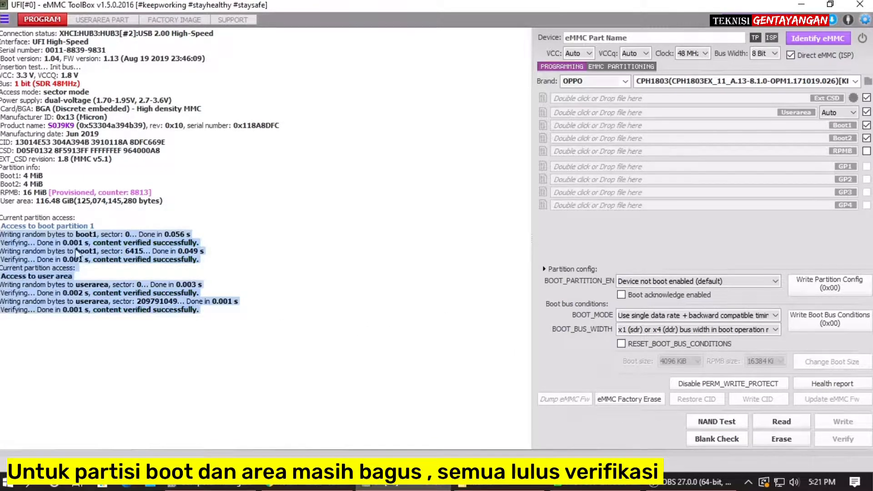
click(247, 267)
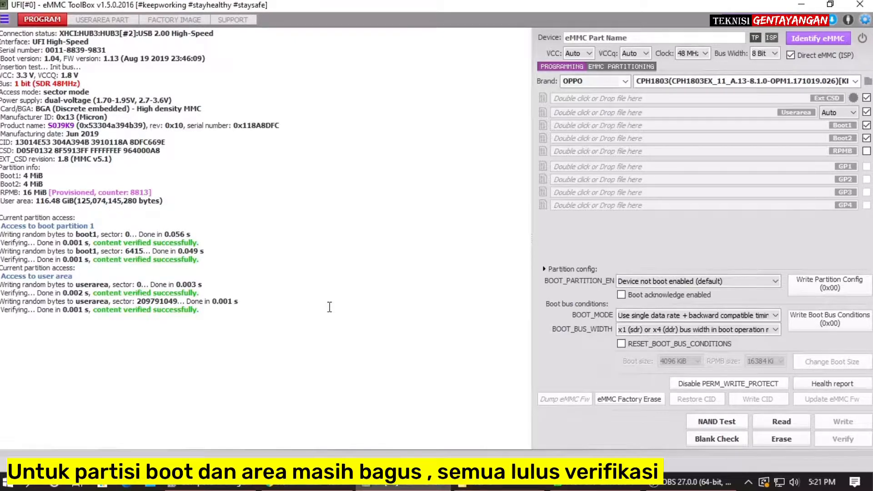
- Set the Userarea size to 8 MiB and read the Ext CSD, Userarea, Boot1 and Boot2 areas as a backup
click(839, 113)
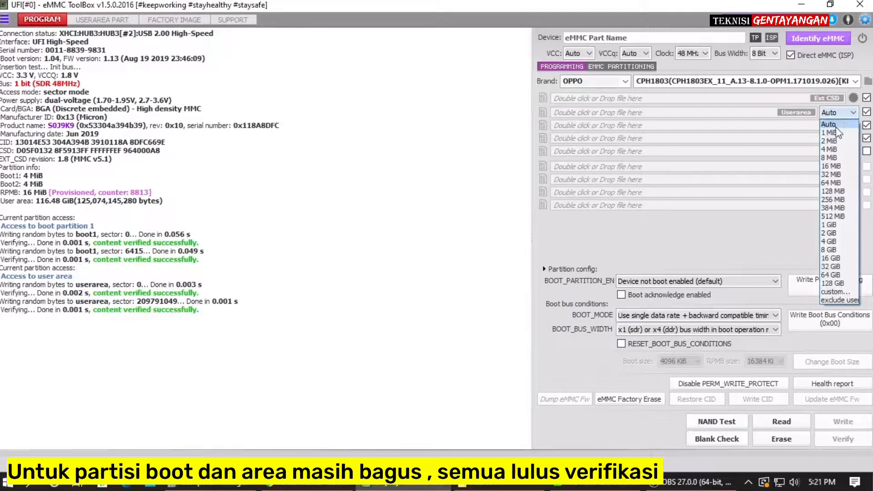
click(831, 157)
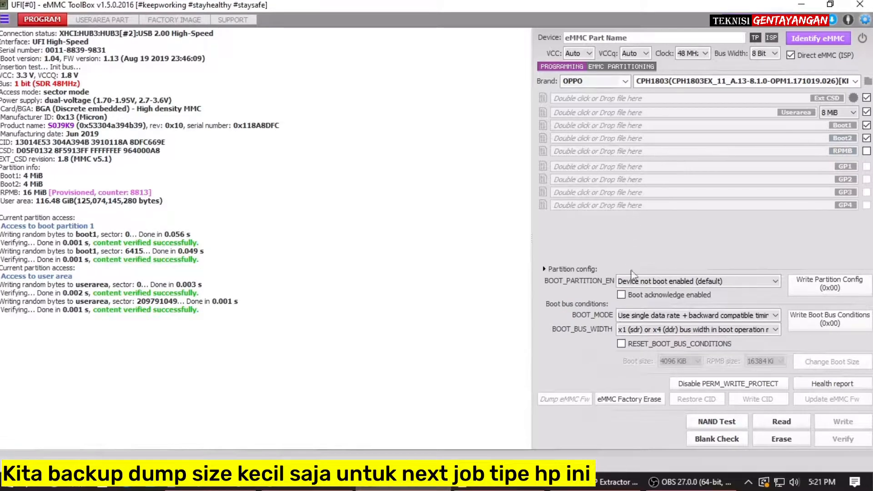
click(769, 424)
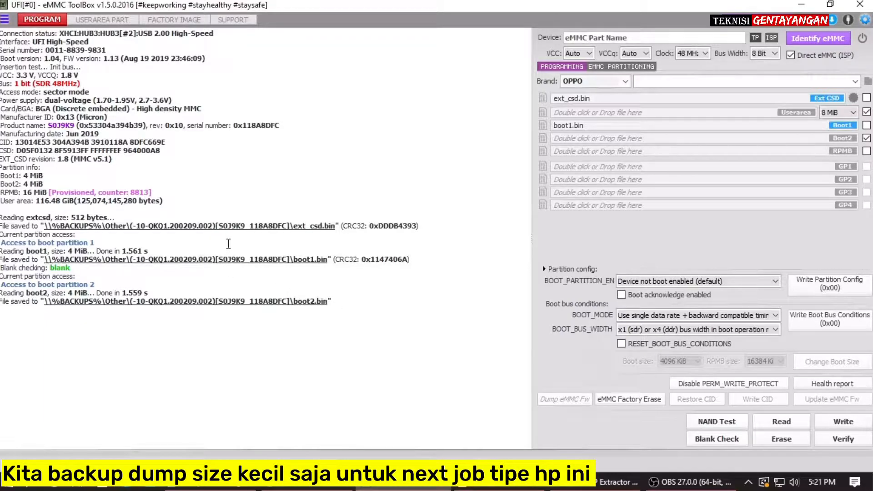
- Check the saved ext_csd.bin and boot dumps in the backup folder, then put the folder window away
click(286, 229)
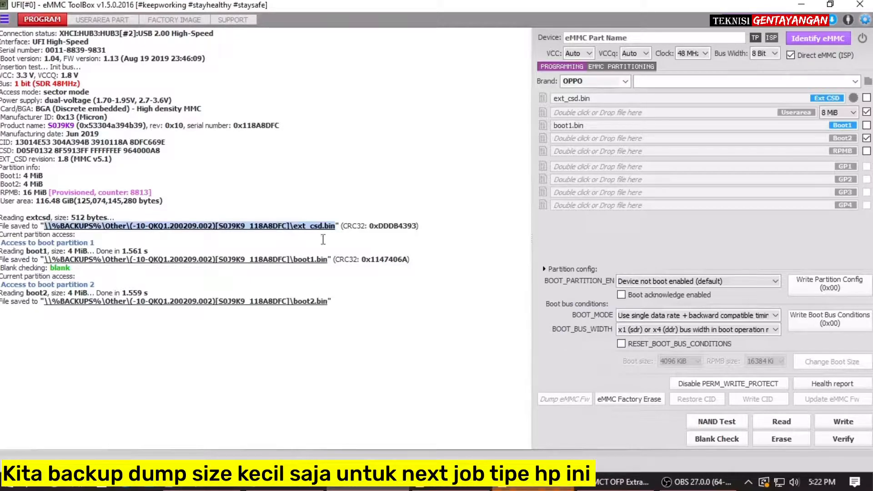
click(569, 314)
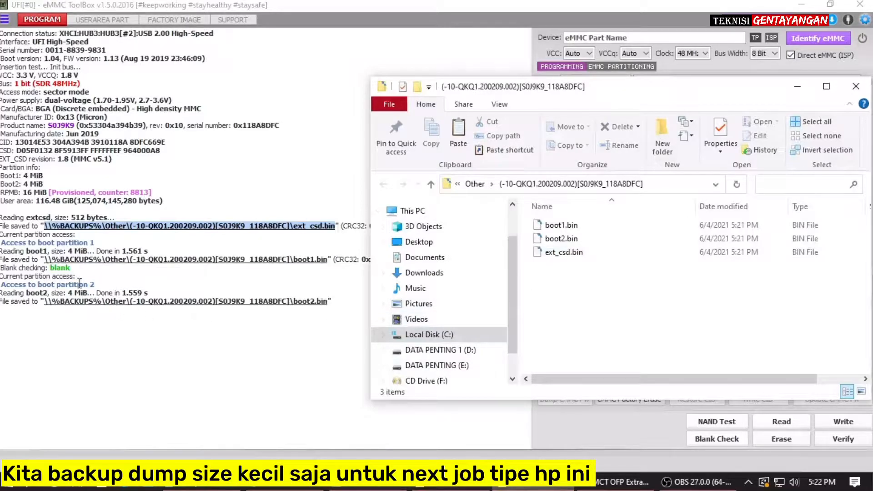
click(797, 86)
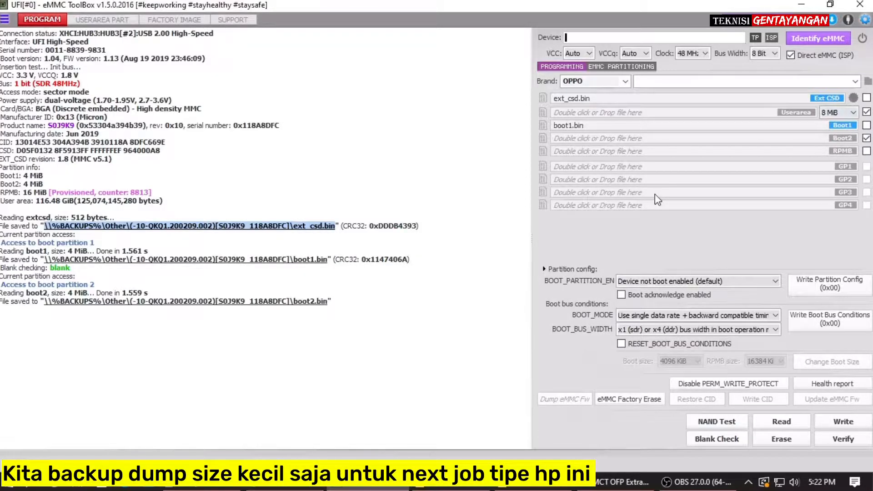
- Set the Userarea size to 16 MiB and read it, ignoring unconnected pins and overwriting the previous backup
click(853, 113)
click(837, 166)
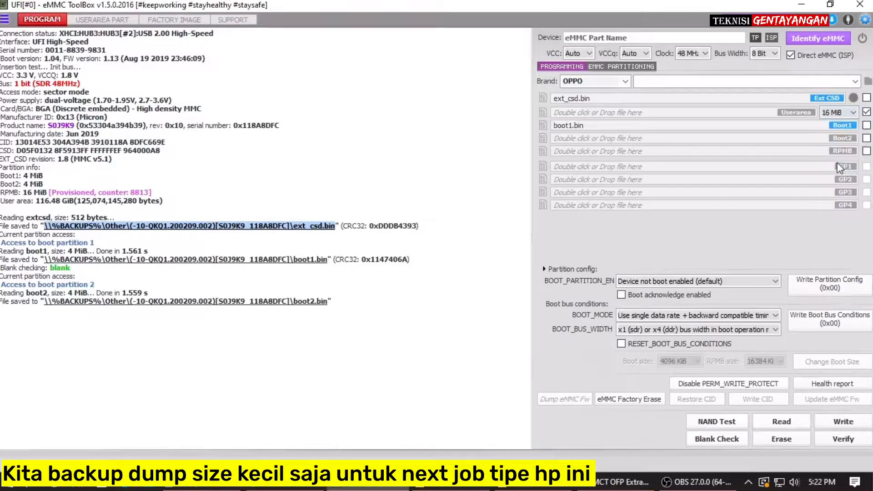
click(778, 425)
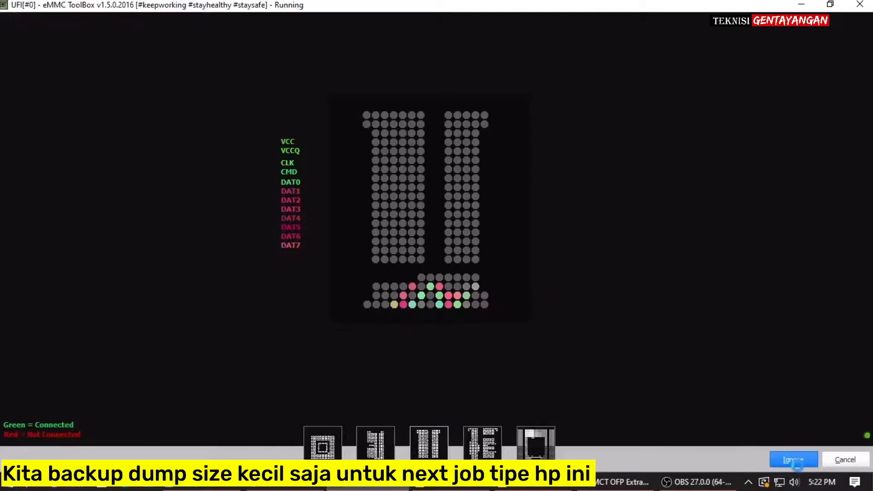
click(793, 460)
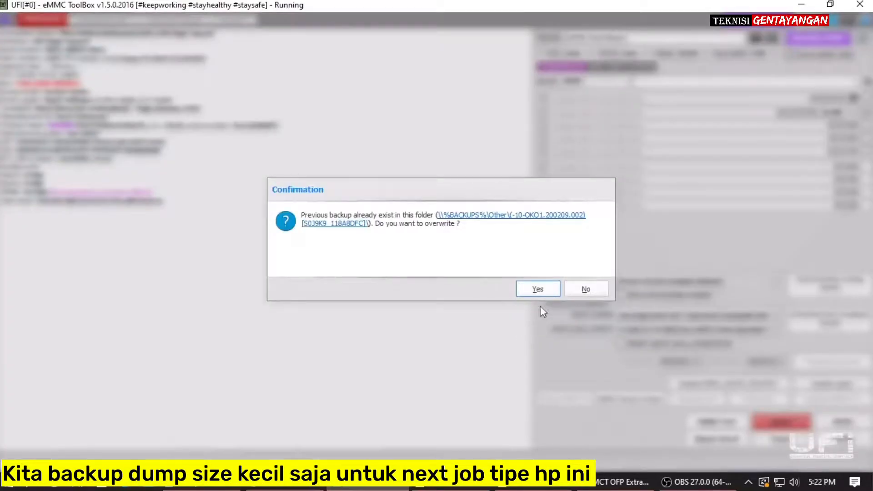
click(544, 290)
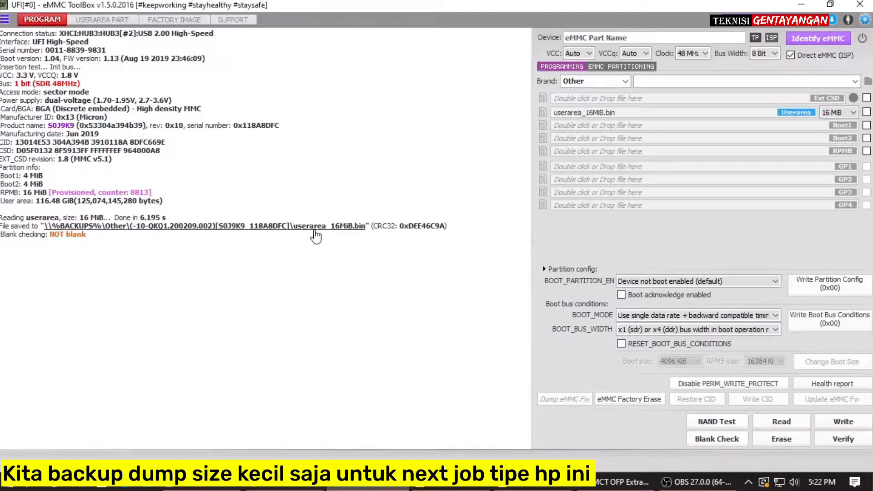
- Open the backup folder from the log and copy all the dump files, including userarea_16MiB.bin and info
click(320, 234)
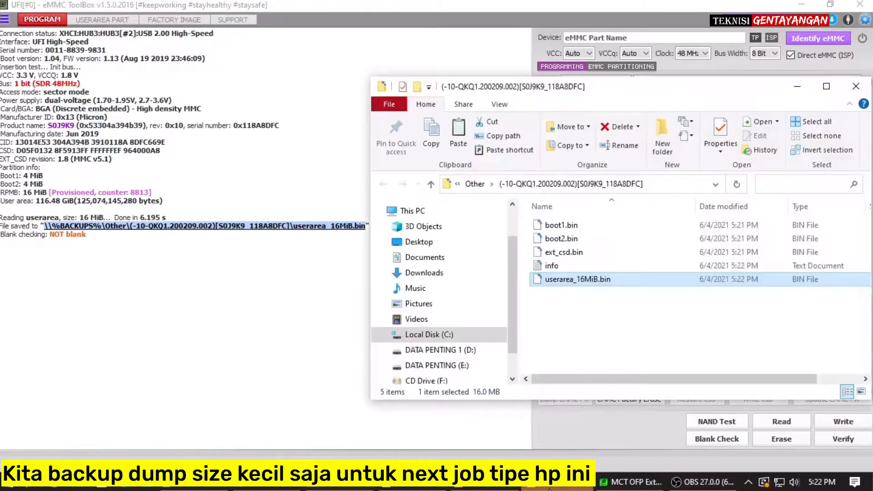
click(575, 355)
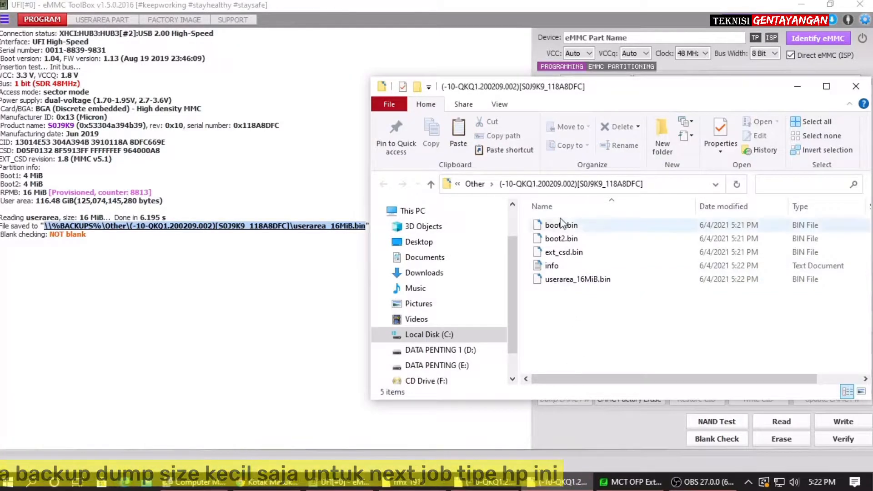
drag(558, 298, 569, 236)
right_click(569, 235)
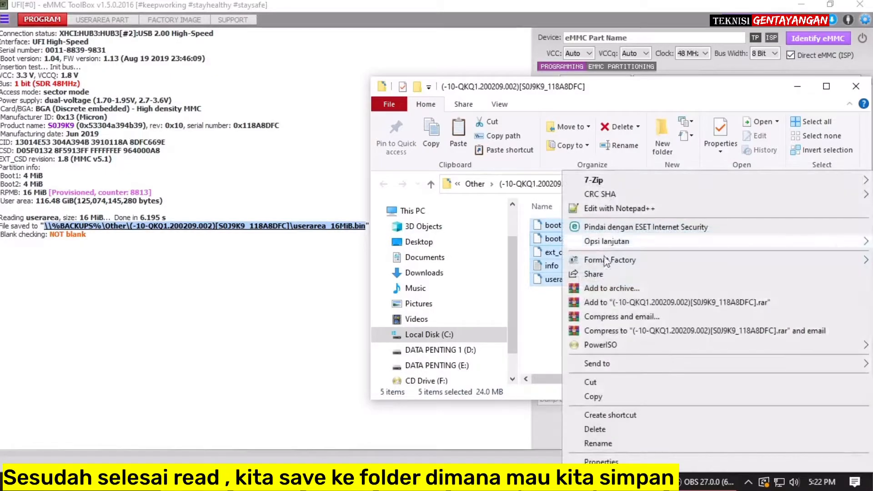
click(625, 395)
- Create a folder named DUMP REALME 5 inside VIDEO YTB on the DATA PENTING (E:) drive
click(455, 366)
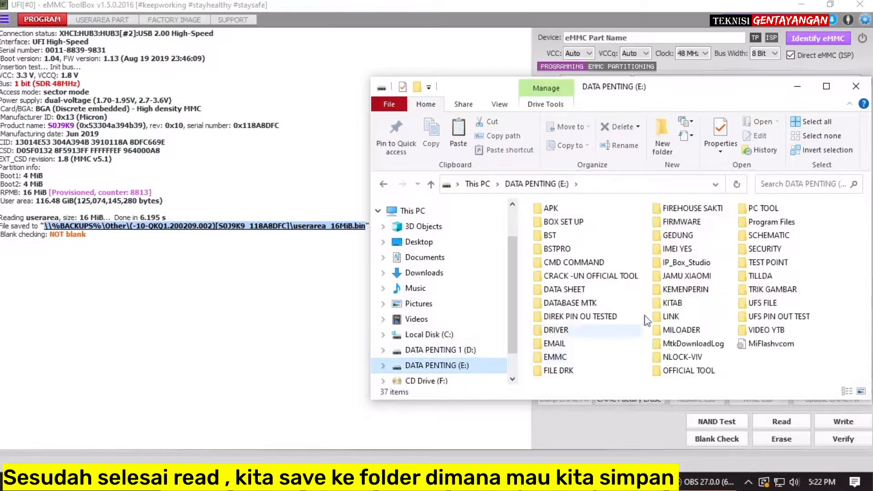
double_click(770, 331)
right_click(631, 317)
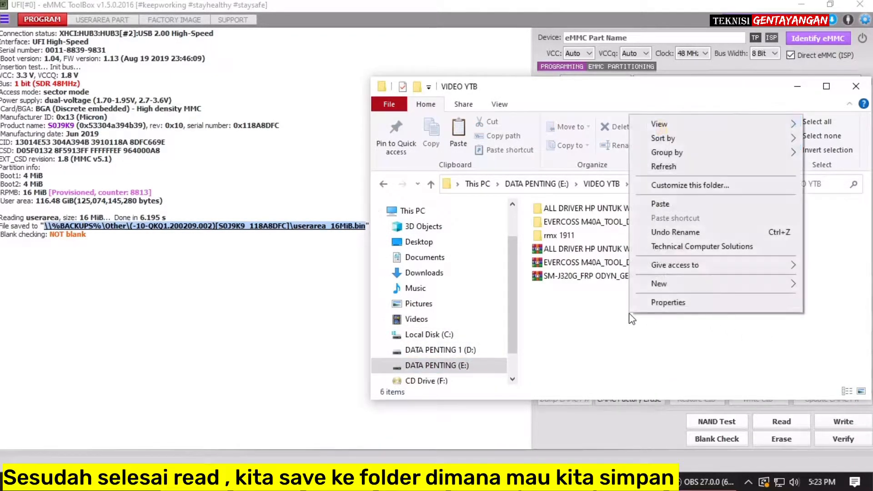
mouse_move(688, 289)
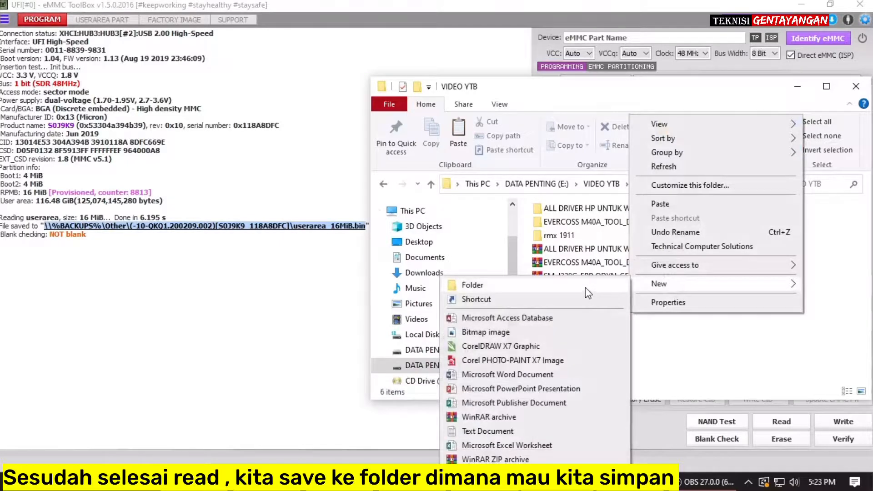
click(586, 286)
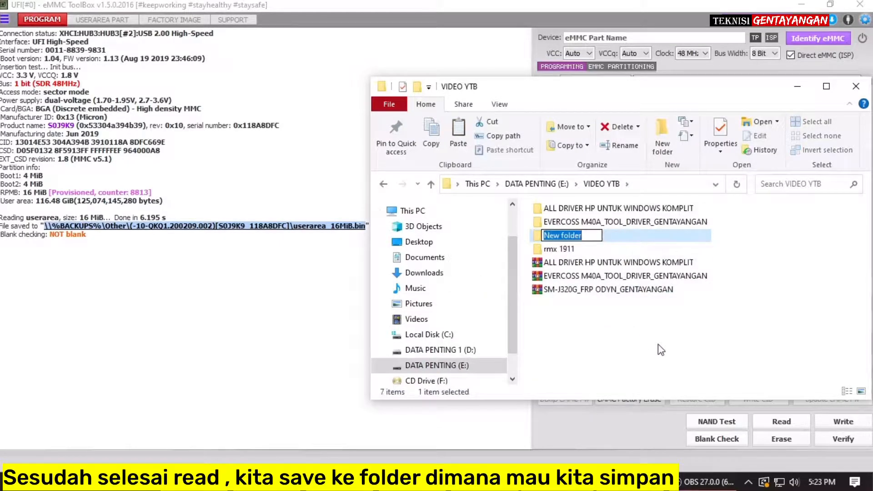
text(DUMP R)
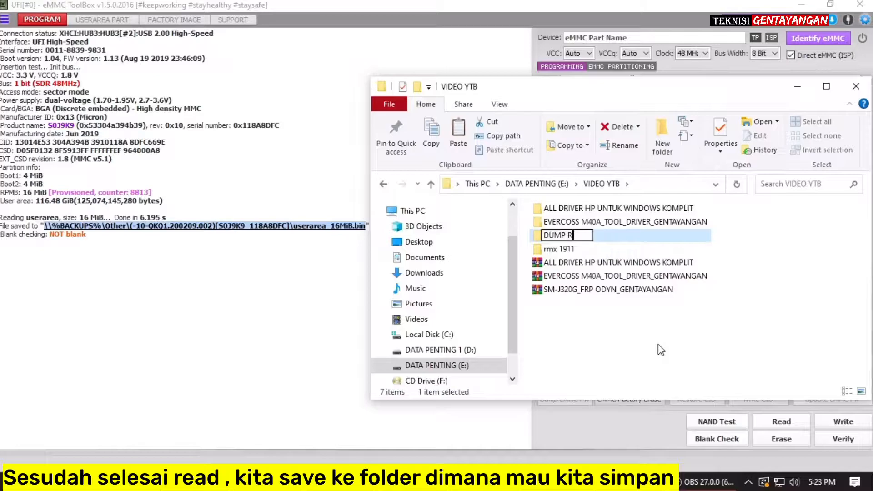
text(EALME 5)
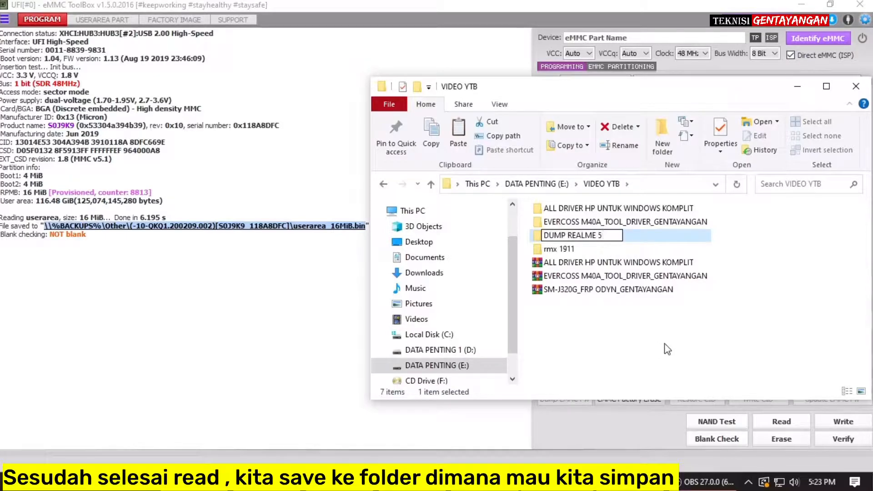
key(Return)
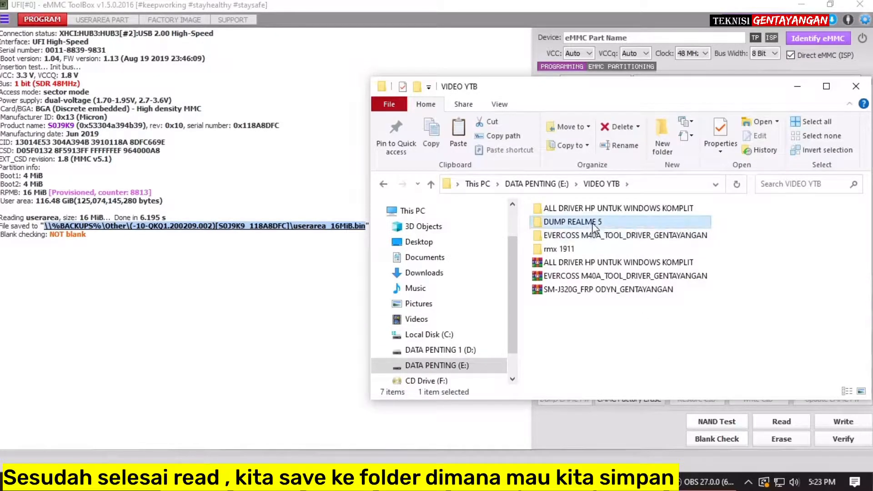
- Paste the copied dump files into the DUMP REALME 5 folder
double_click(591, 222)
right_click(592, 240)
click(599, 333)
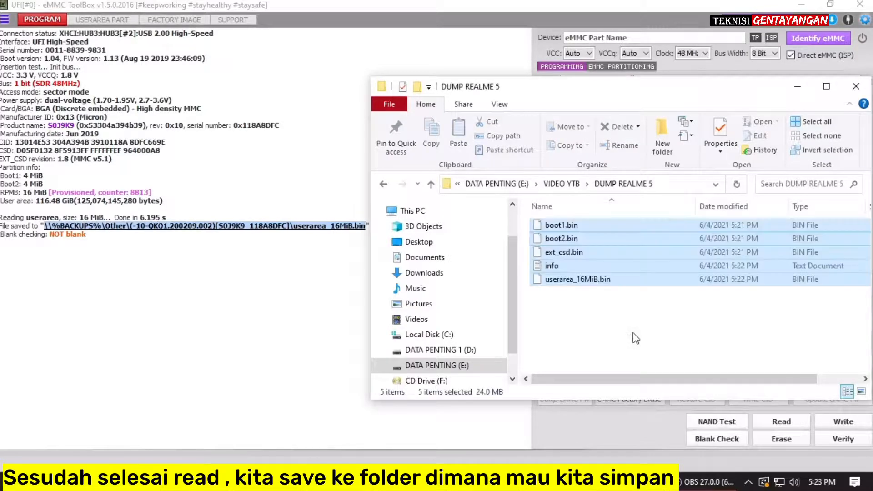
- Rename the DUMP REALME 5 folder to DUMP REALME 5_RMX1911_gentayangan and minimize the folder window
click(384, 183)
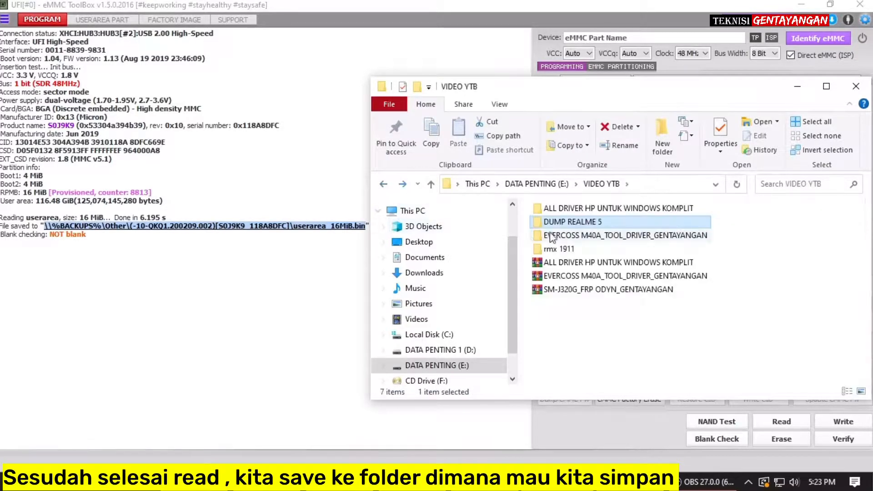
right_click(581, 222)
click(635, 442)
click(608, 223)
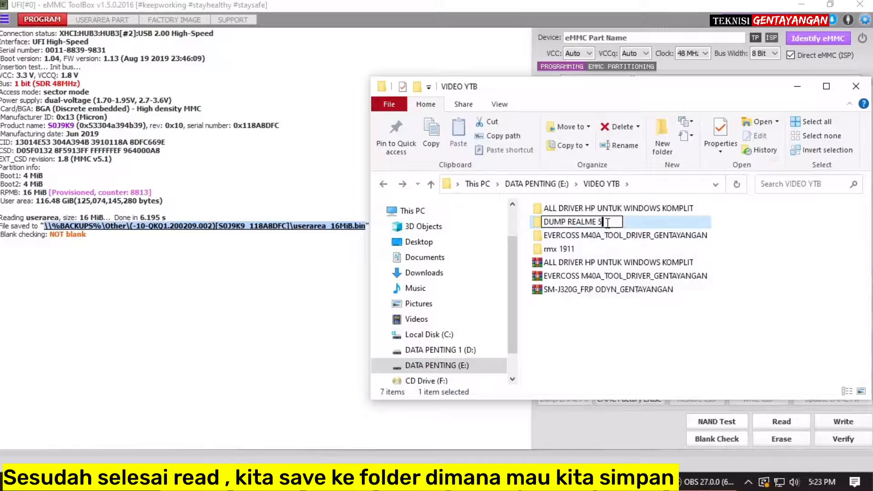
text(_RMX1911_gentayangan)
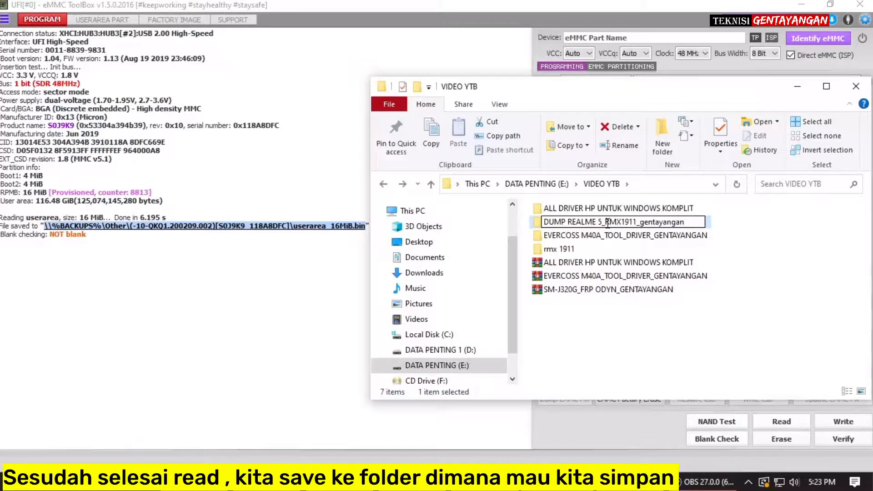
click(642, 312)
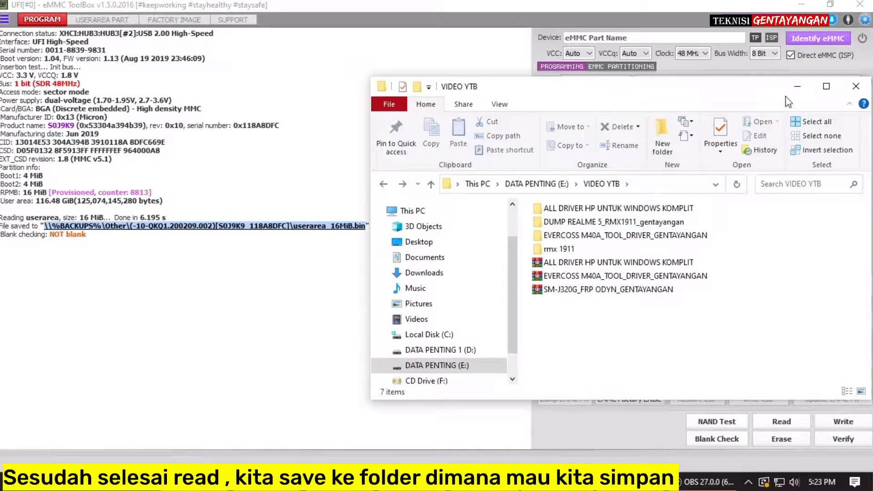
click(797, 86)
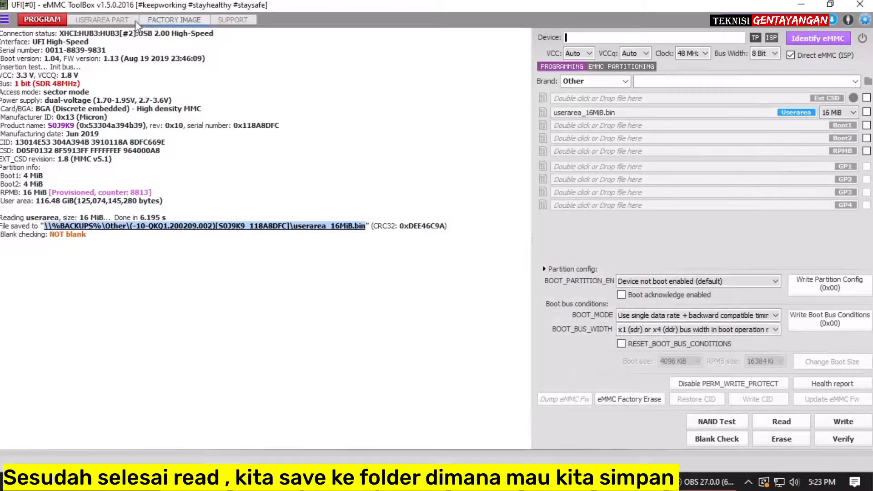
- Switch to factory image mode and open the rmx 1911 firmware folder inside VIDEO YTB beside it
click(174, 22)
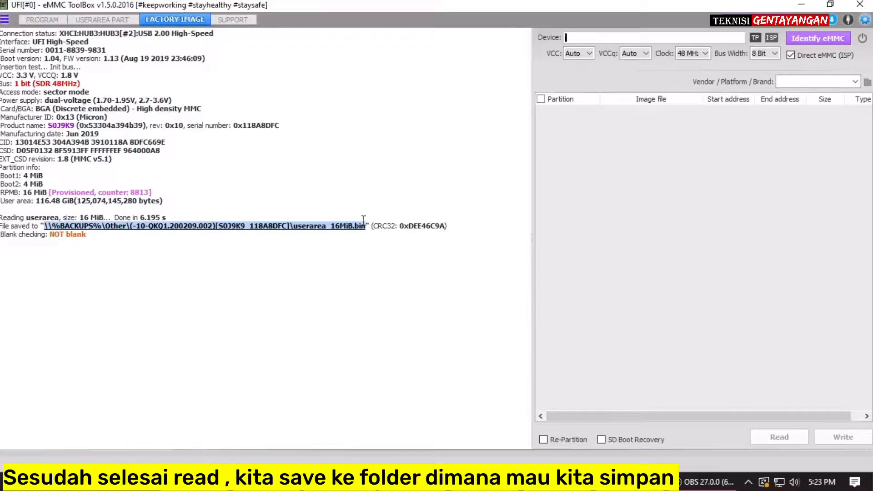
click(604, 430)
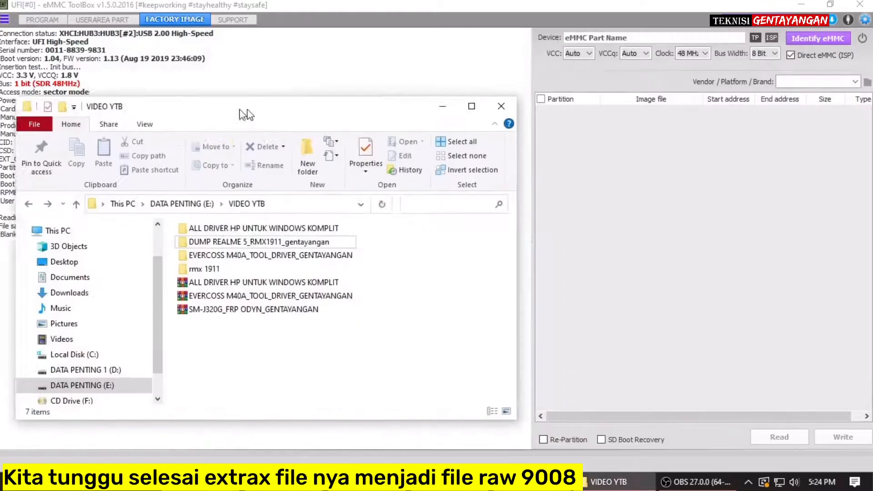
drag(246, 114, 190, 100)
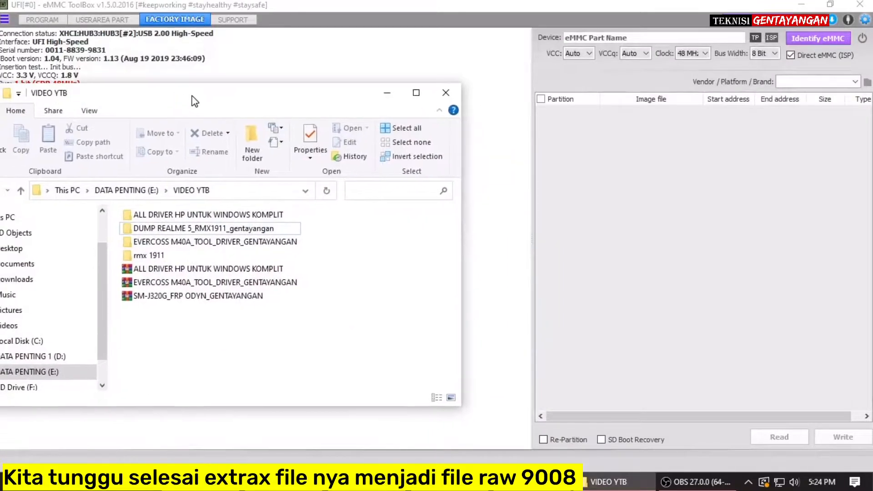
click(154, 258)
double_click(154, 258)
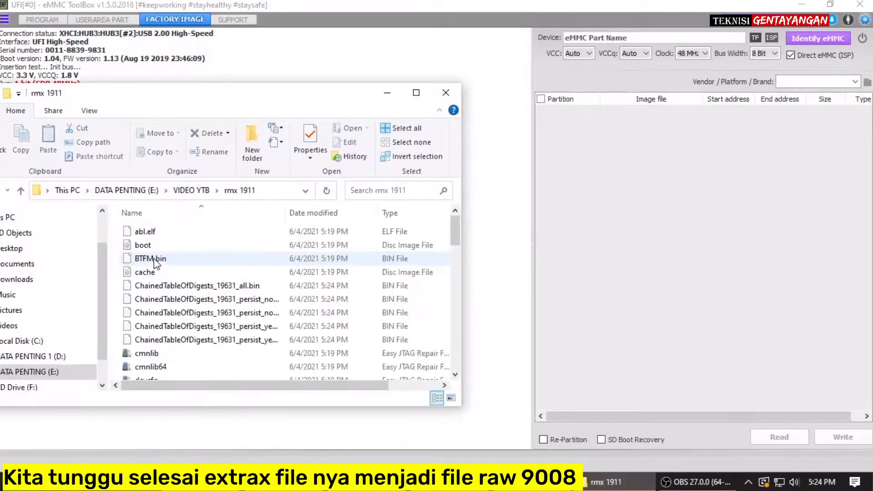
- Show the rmx 1911 folder's contents in List view and look through the extracted firmware files
scroll(205, 255, down, 1)
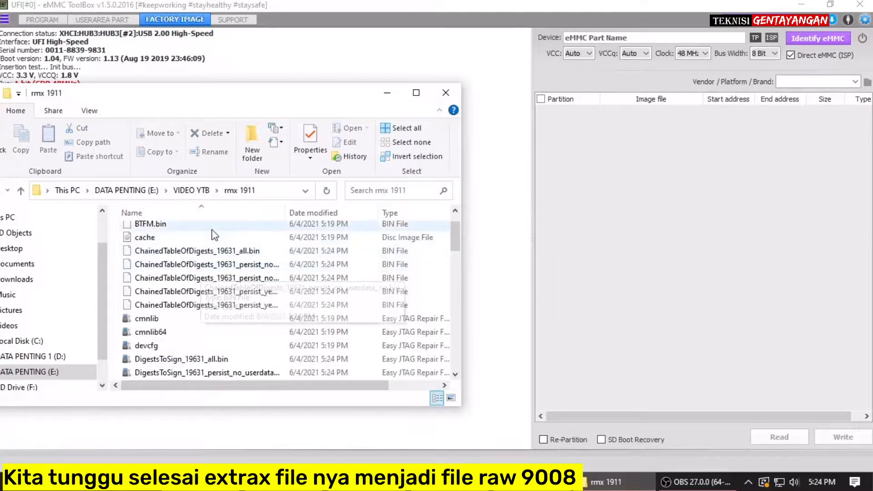
right_click(214, 235)
mouse_move(292, 248)
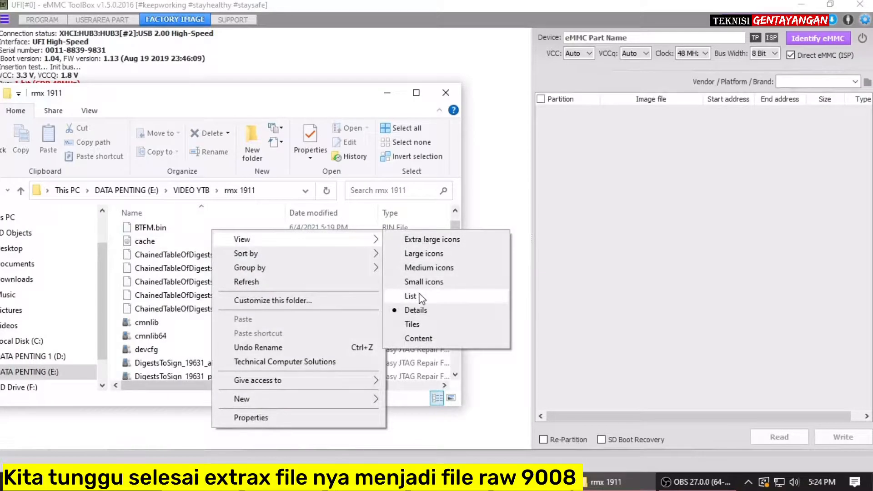
click(464, 294)
scroll(254, 318, down, 1)
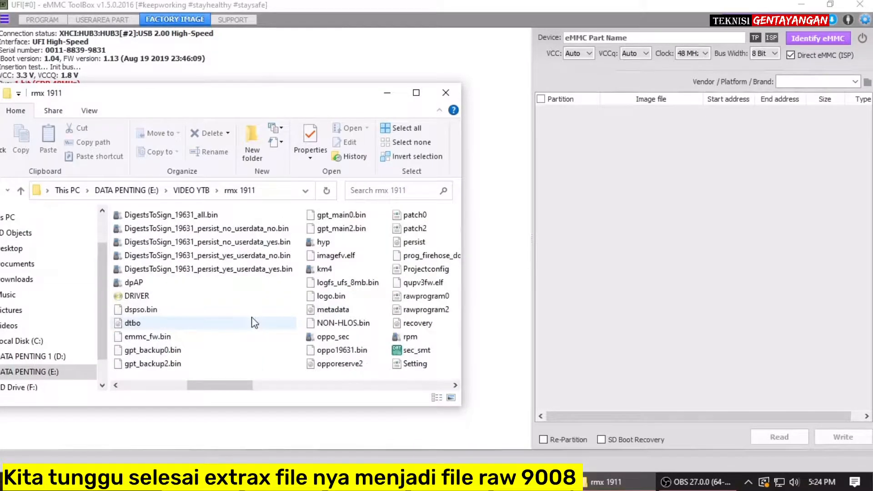
scroll(254, 323, down, 2)
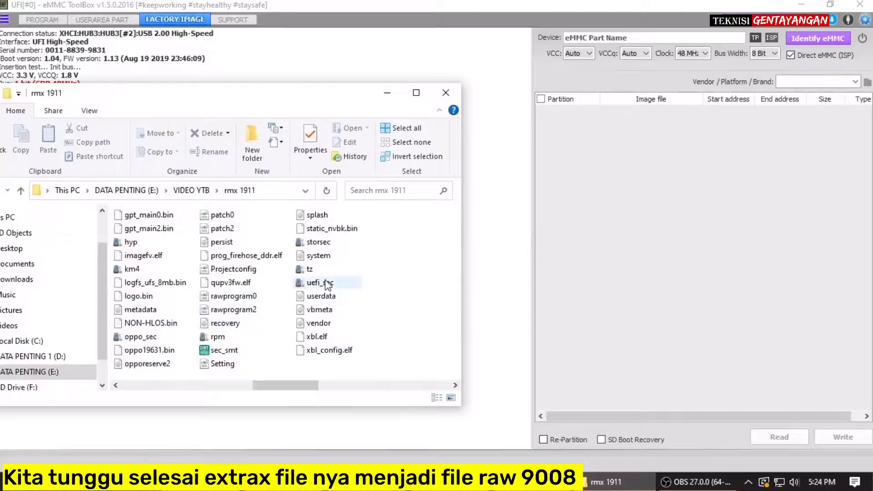
- Set the vendor to Qualcomm and load rawprogram0.xml and patch0.xml from the rmx 1911 folder
click(800, 82)
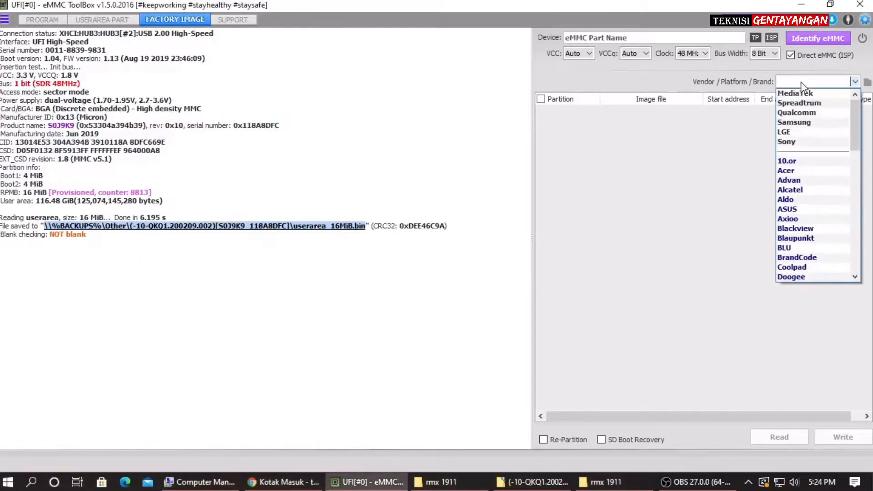
click(800, 111)
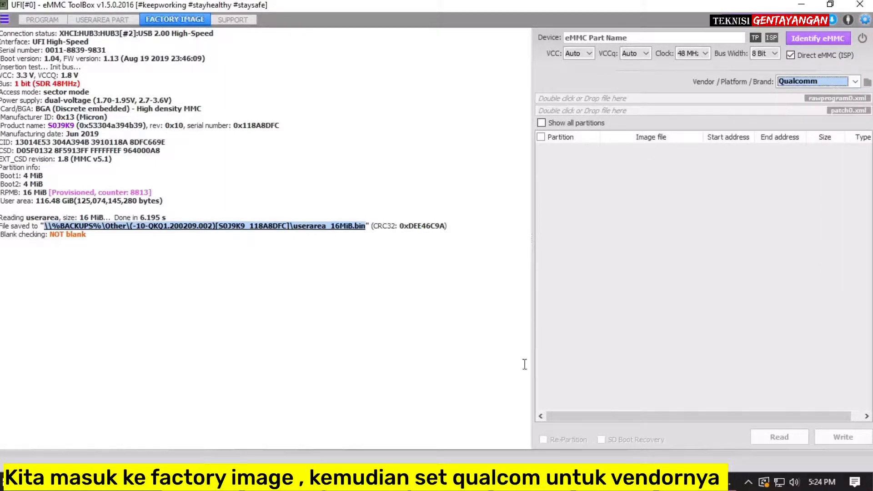
click(432, 481)
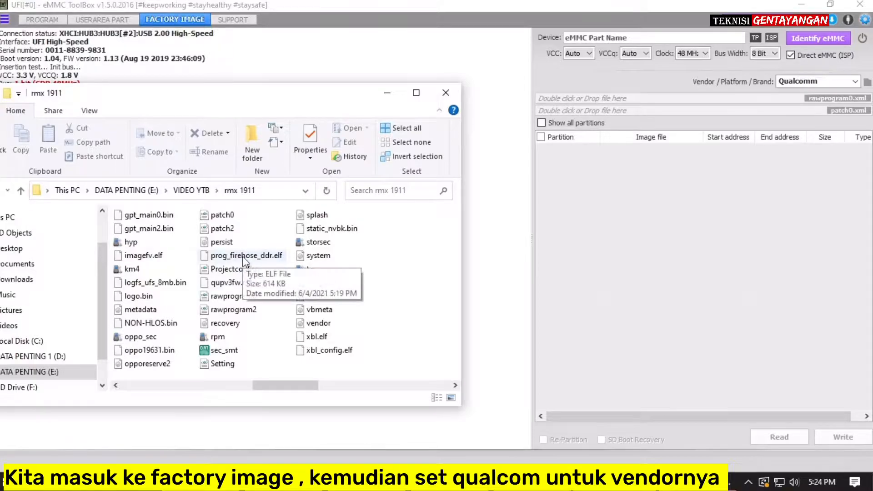
click(240, 296)
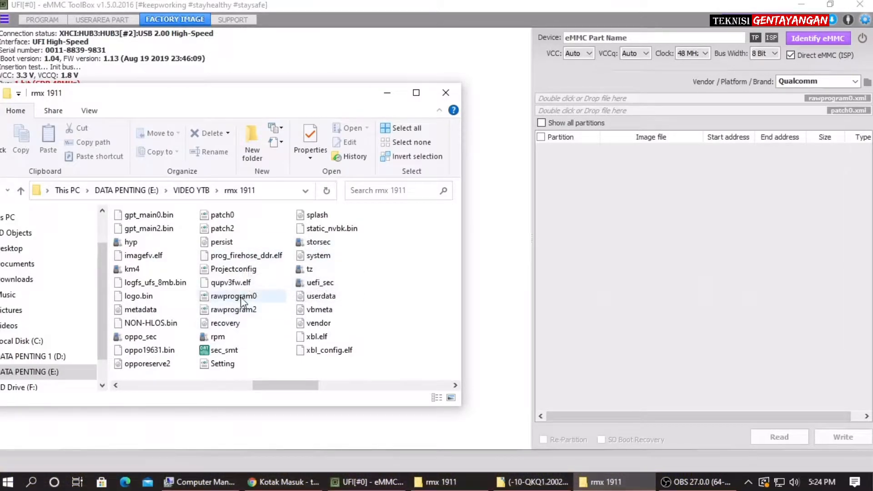
drag(330, 291, 667, 100)
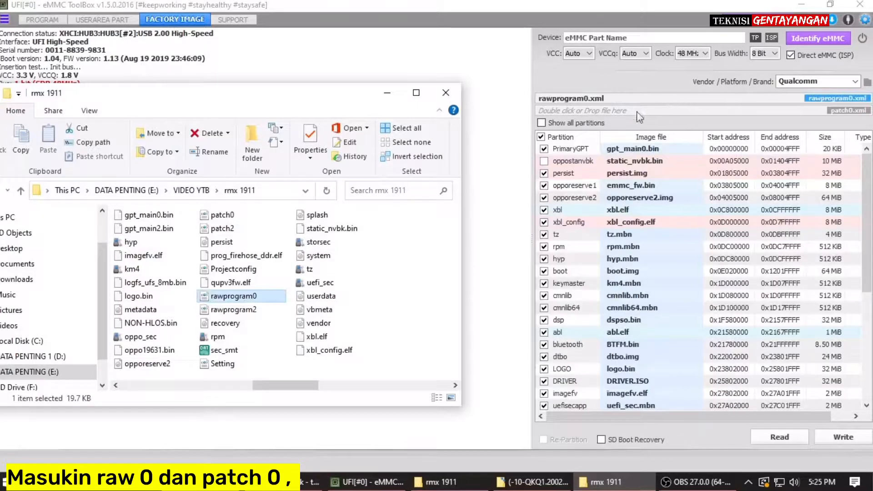
drag(214, 216, 614, 110)
click(387, 96)
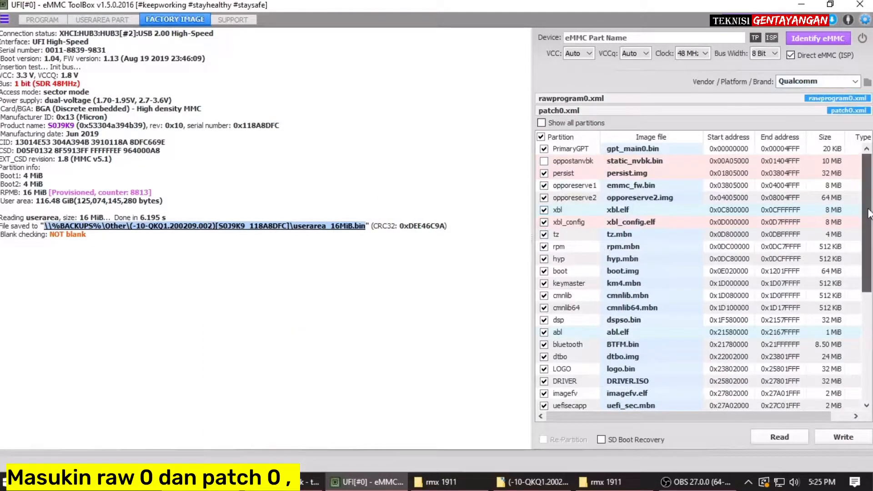
- Exclude the userdata partition from the factory image and write the remaining selected partitions to the eMMC
scroll(869, 259, down, 5)
scroll(869, 259, down, 3)
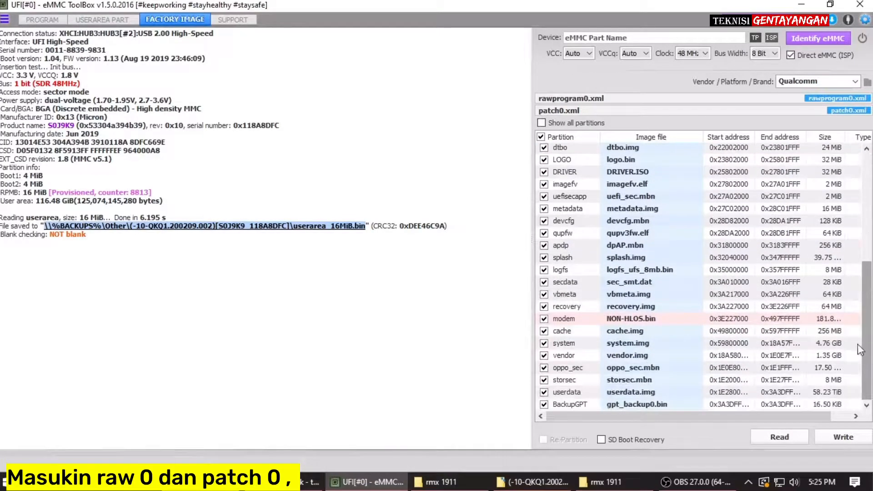
click(543, 392)
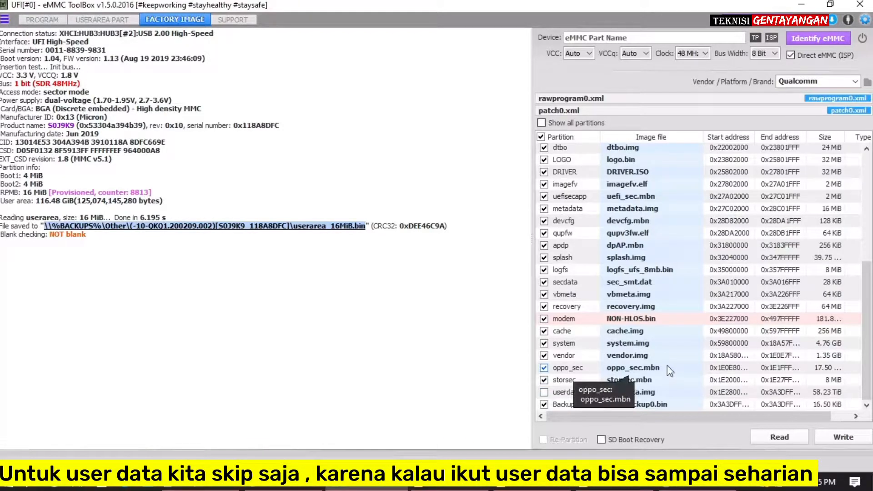
click(834, 438)
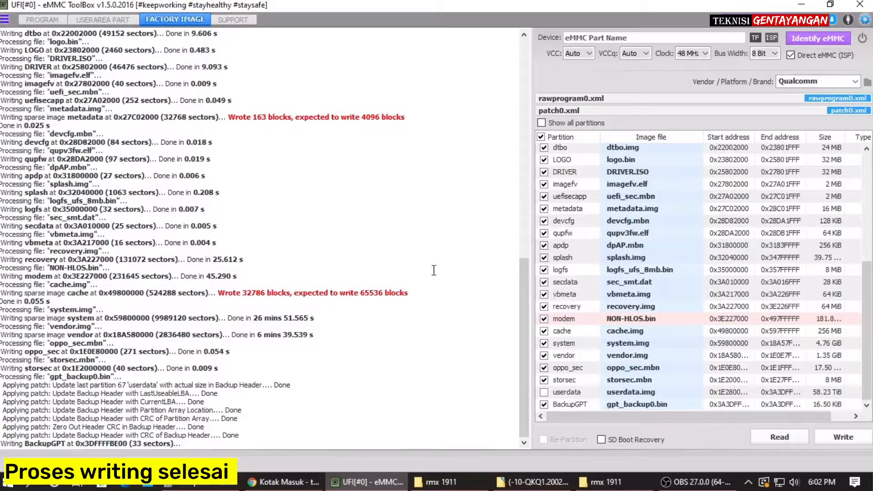
- Identify the eMMC in userarea partition mode to read its partitions and Android info, ignoring the pin connection check
click(117, 17)
click(796, 39)
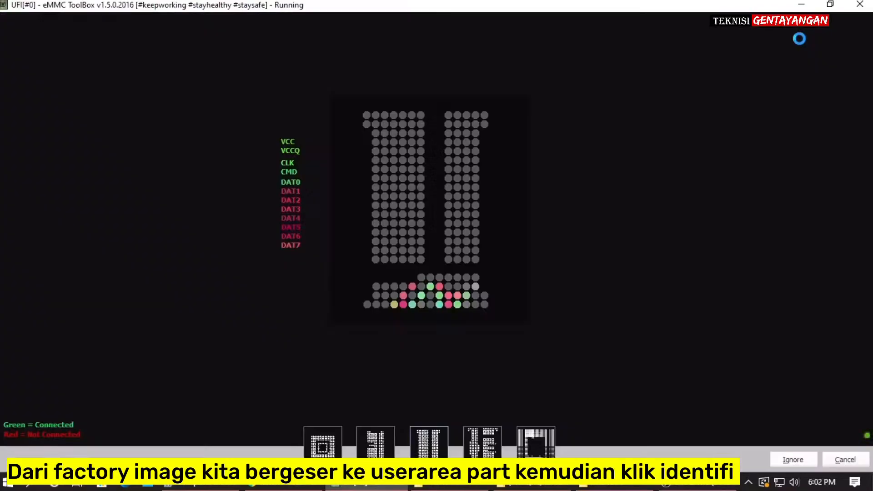
click(793, 460)
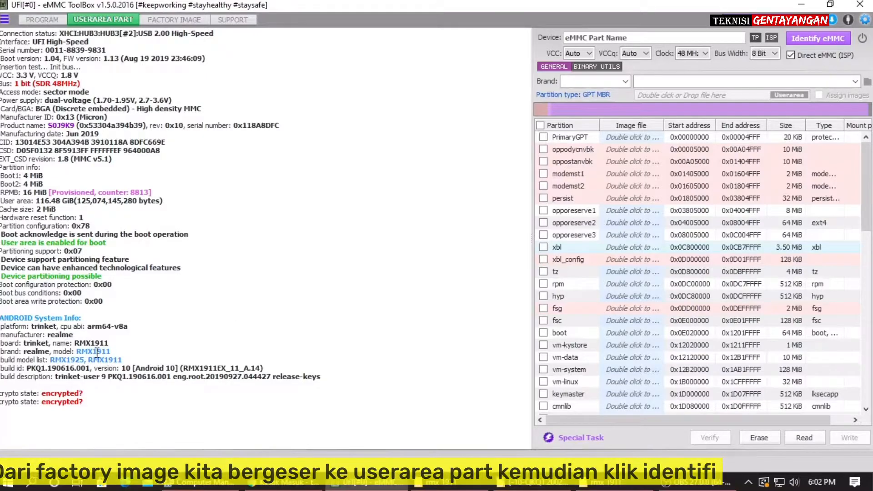
- Run the Factory Reset special task on the eMMC, ignoring the pin connection check
click(582, 437)
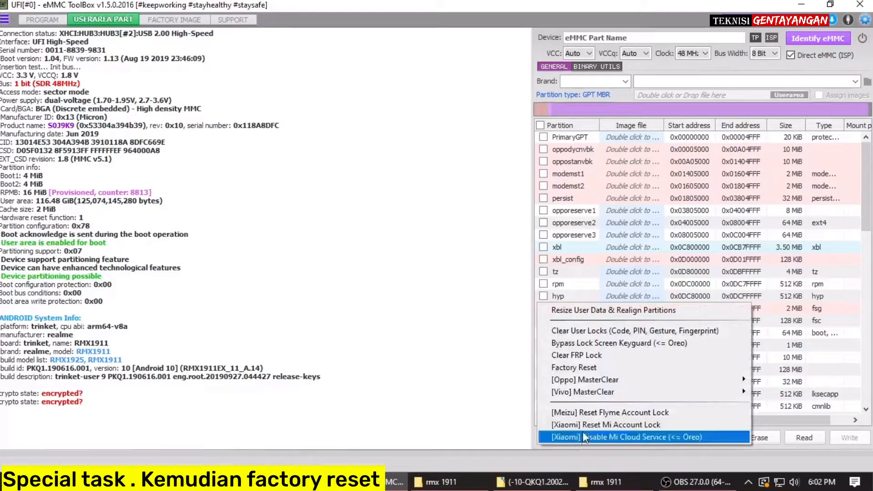
mouse_move(586, 378)
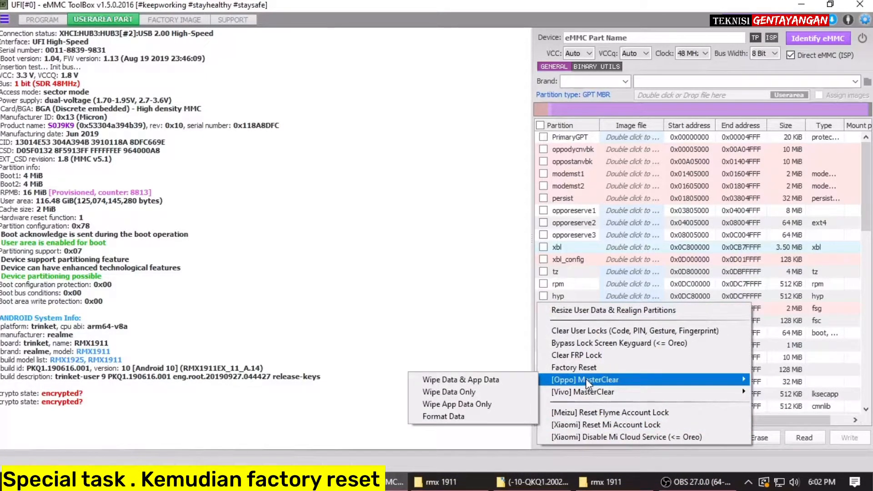
click(460, 379)
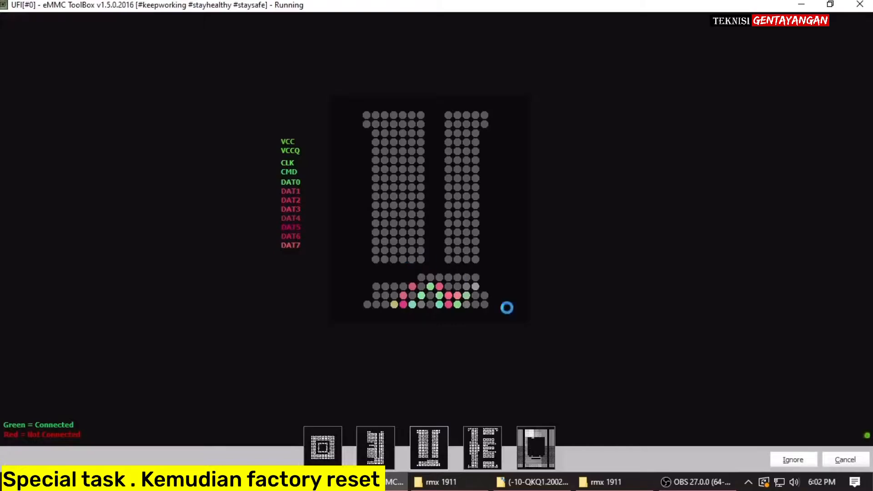
click(786, 459)
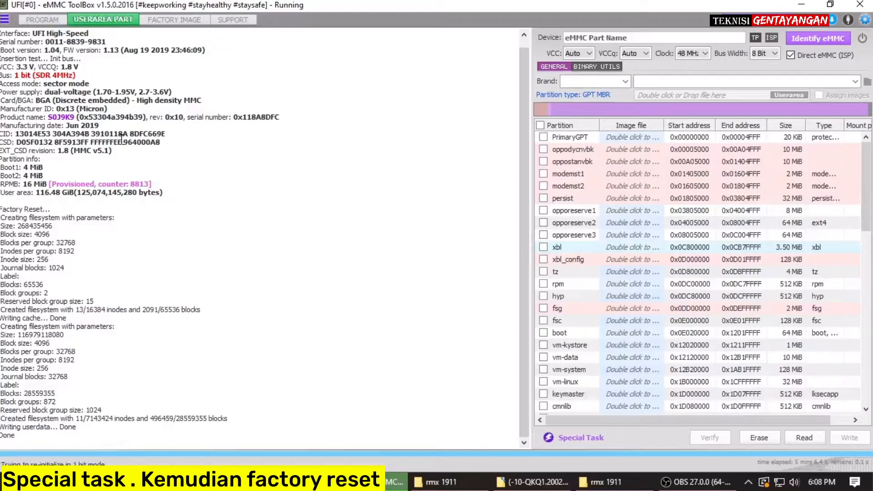
- Return to program mode and identify the eMMC again, ignoring the pin connection check
click(50, 19)
click(812, 38)
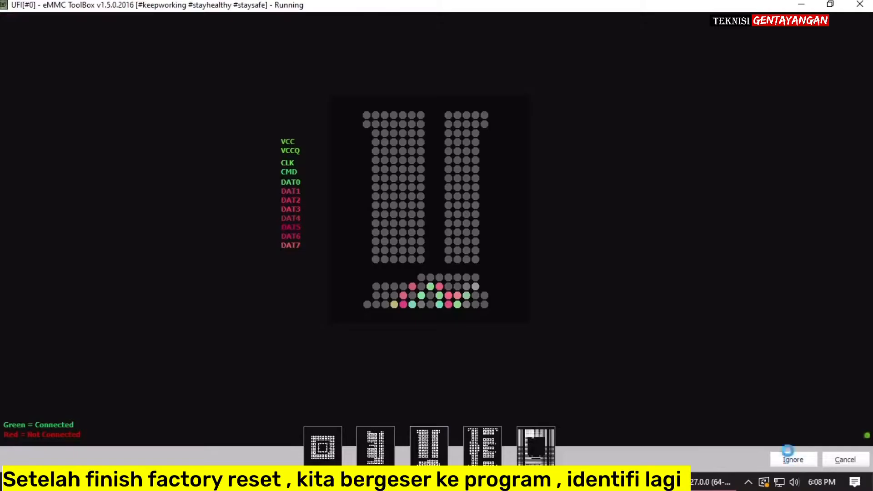
click(791, 459)
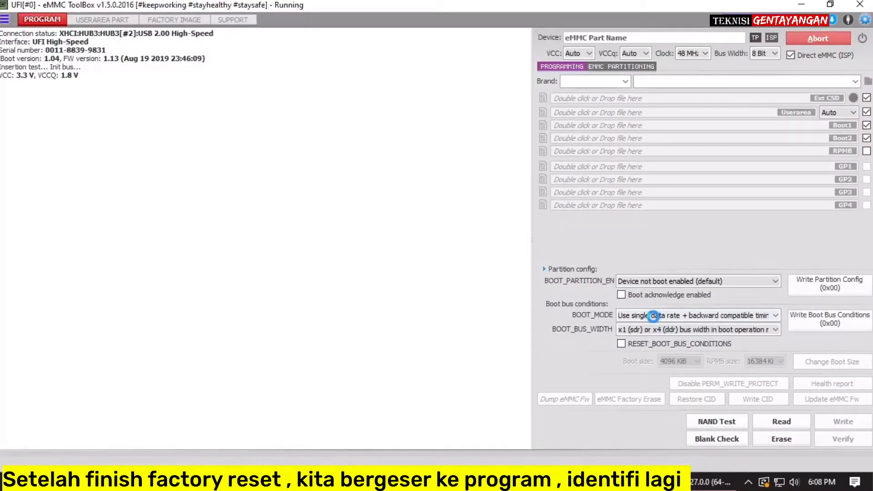